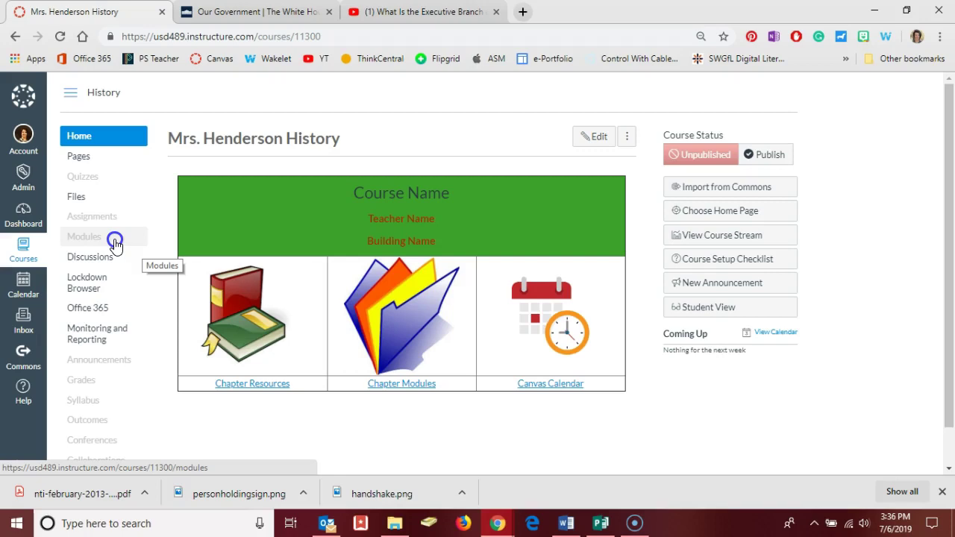
# - Start a new module in the History course and name it Chapter 1
pyautogui.click(114, 244)
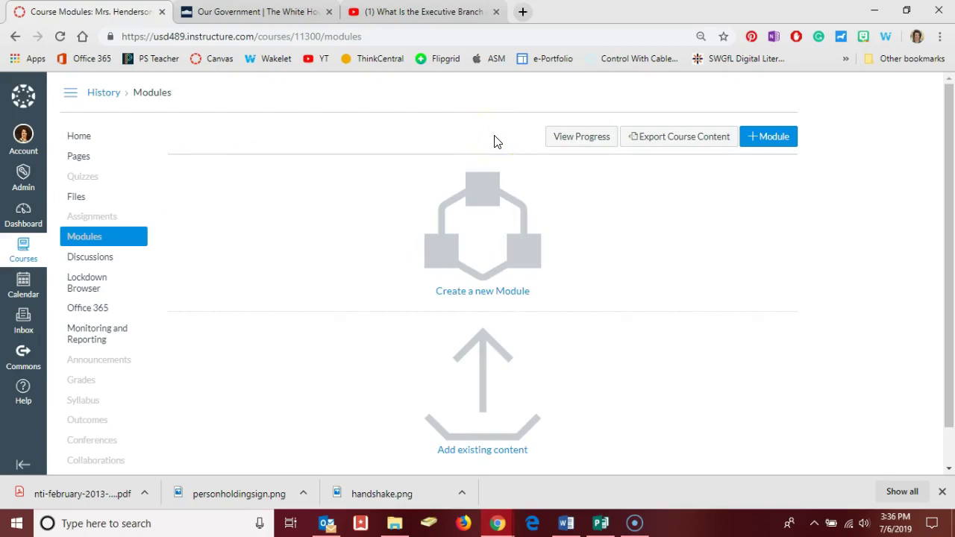
pyautogui.click(484, 168)
pyautogui.click(769, 141)
pyautogui.click(537, 214)
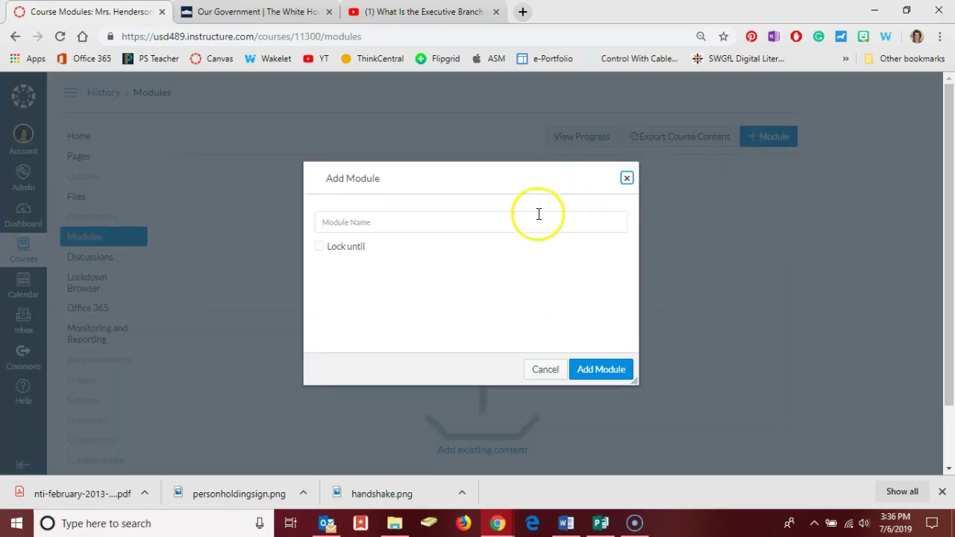
pyautogui.write('Chapter')
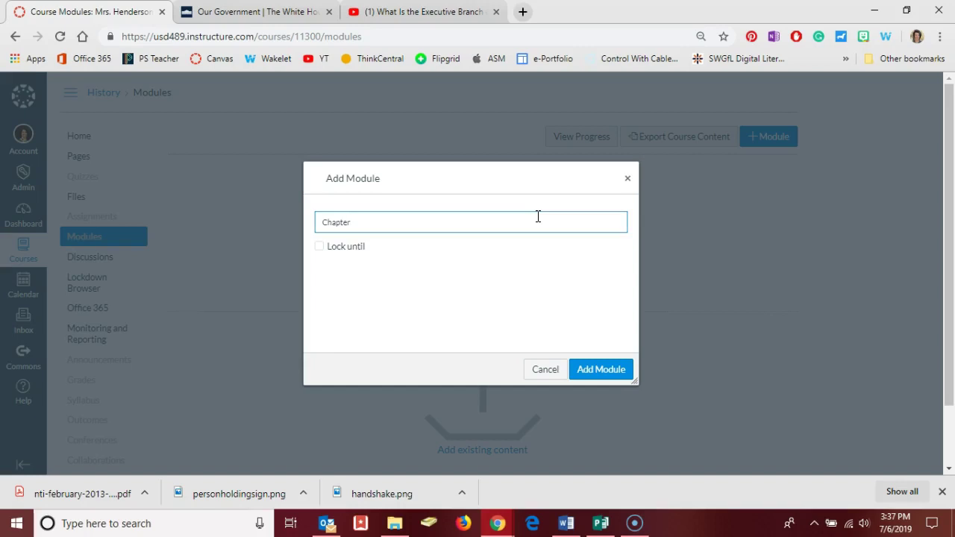
pyautogui.write('1')
pyautogui.press('Tab')
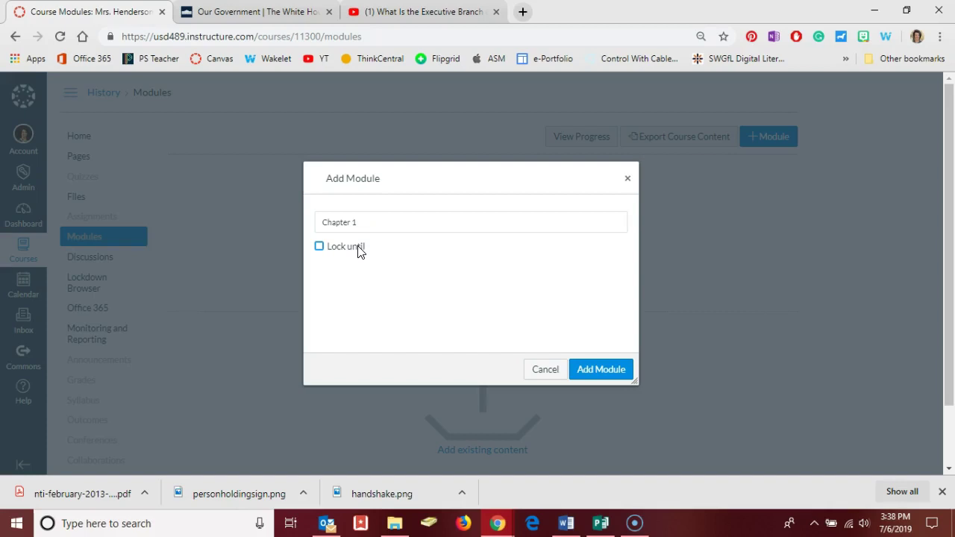
# - Lock the new module until Aug 19, 2019 and add it to the course
pyautogui.click(358, 251)
pyautogui.click(383, 272)
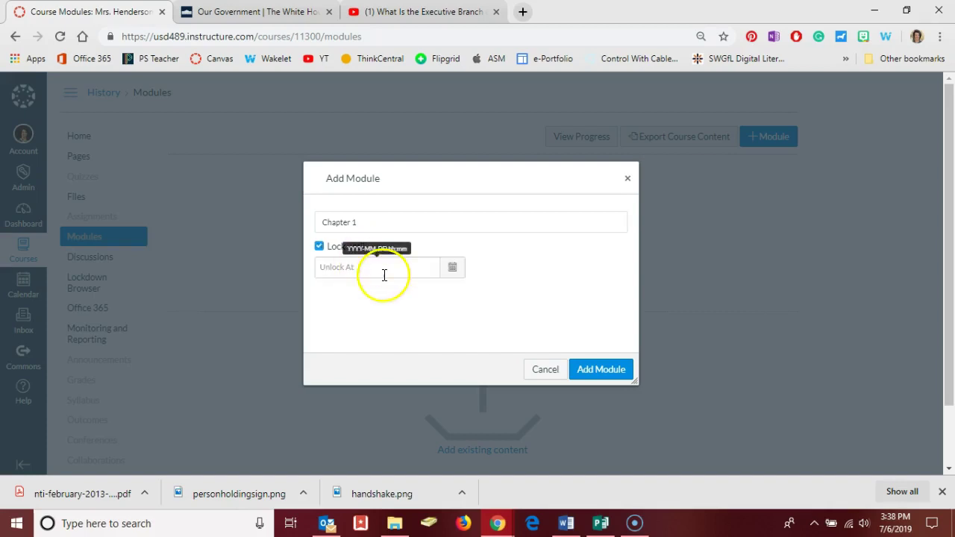
pyautogui.click(452, 270)
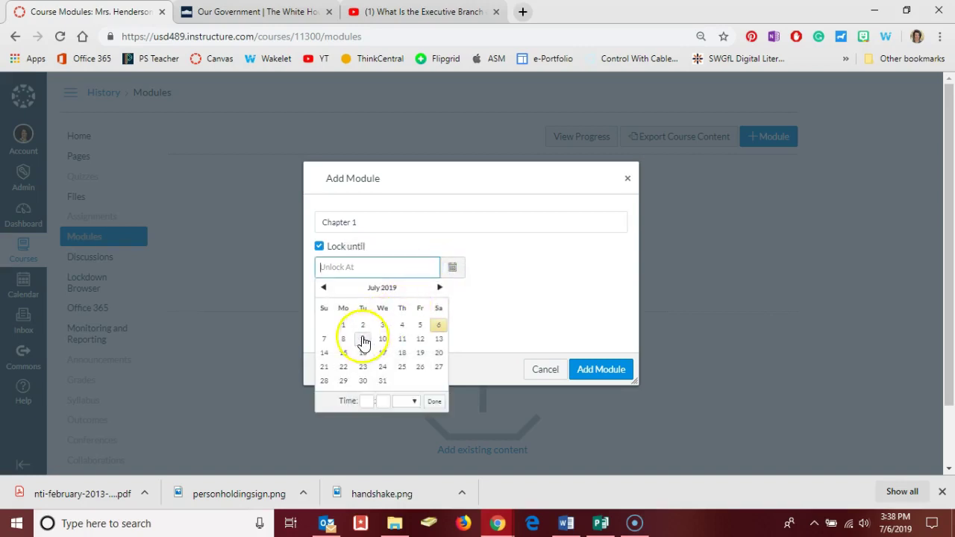
pyautogui.click(439, 288)
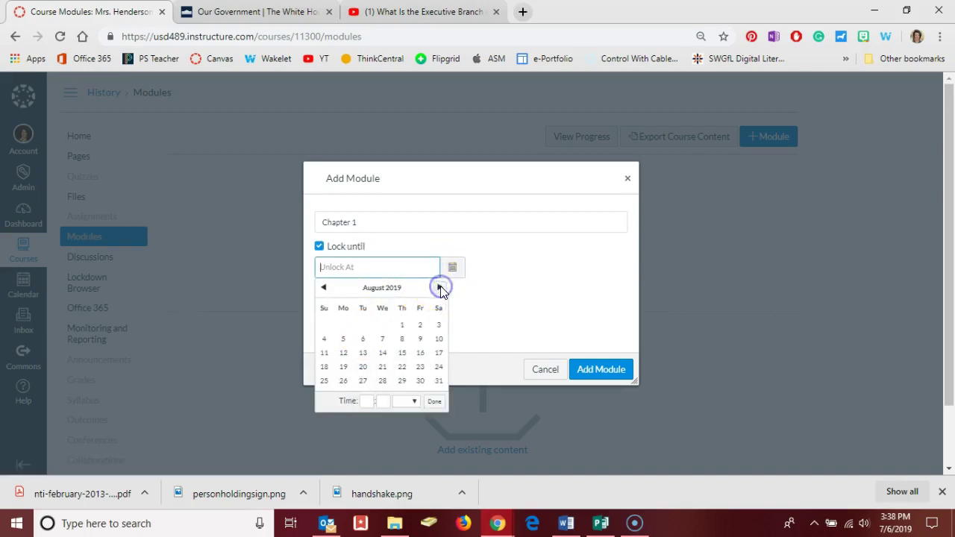
pyautogui.click(343, 367)
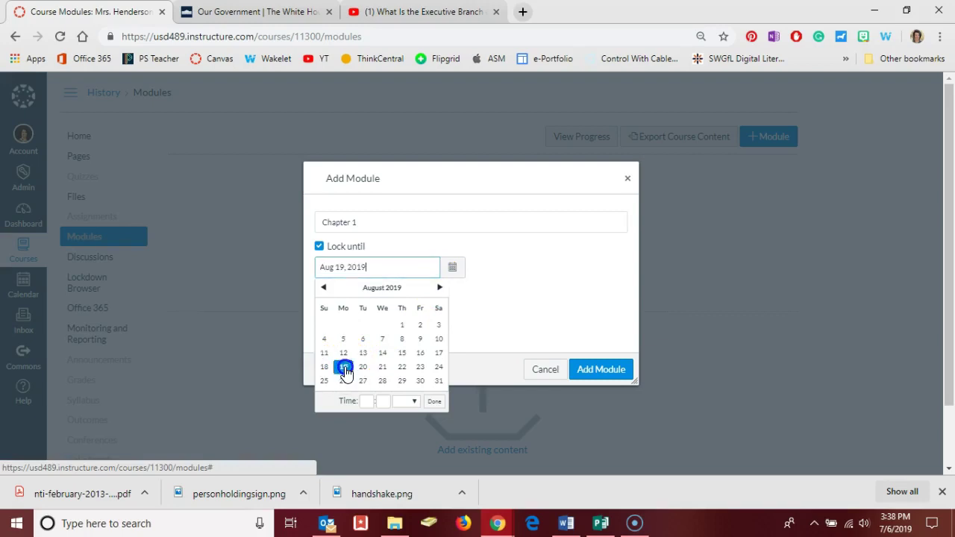
pyautogui.click(459, 331)
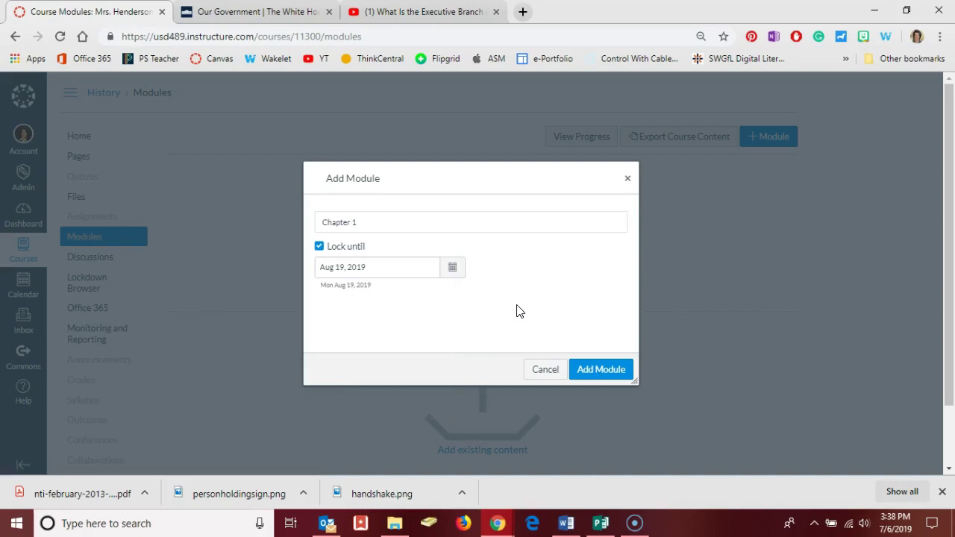
pyautogui.click(565, 319)
pyautogui.click(579, 322)
pyautogui.click(593, 370)
pyautogui.click(595, 371)
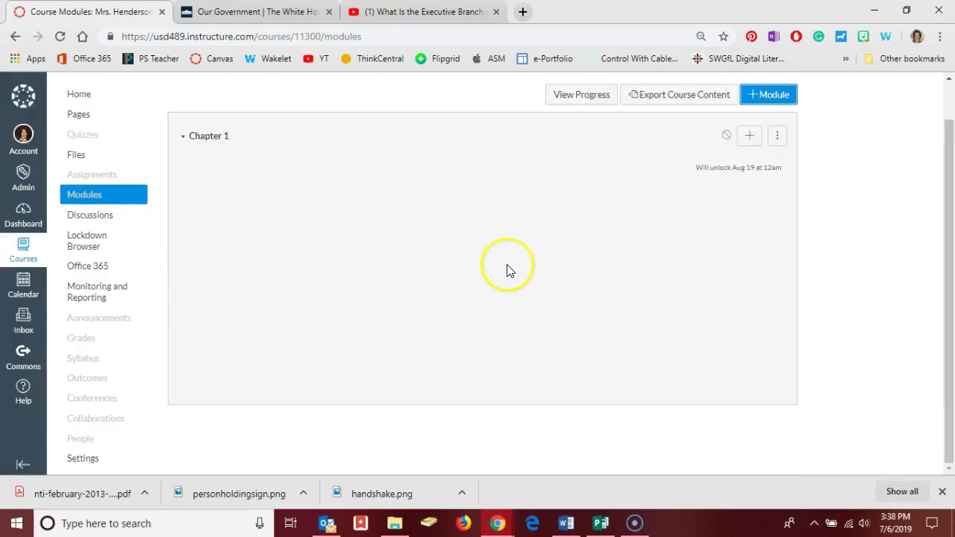
# - Add a new page named Chapter 1 Information to the Chapter 1 module without indentation
pyautogui.click(749, 142)
pyautogui.click(373, 206)
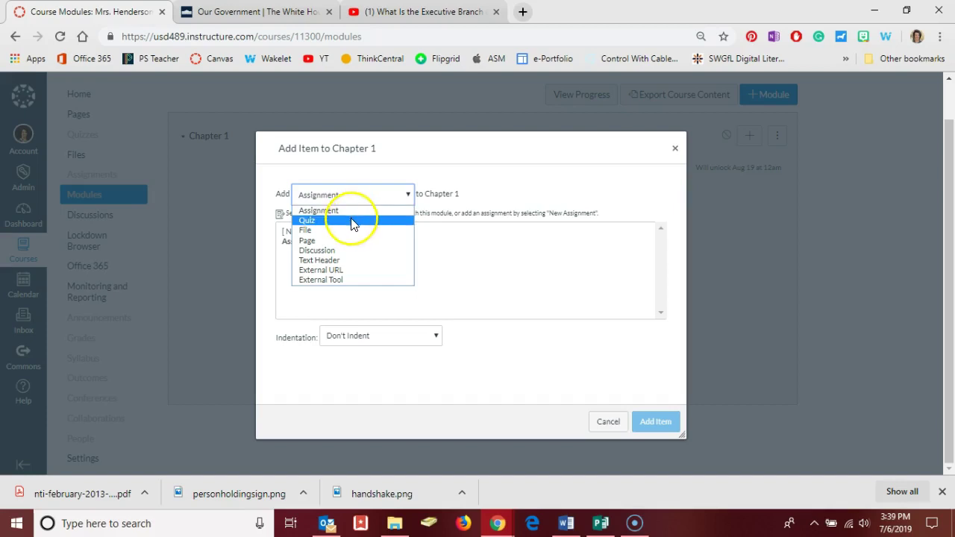
pyautogui.click(330, 241)
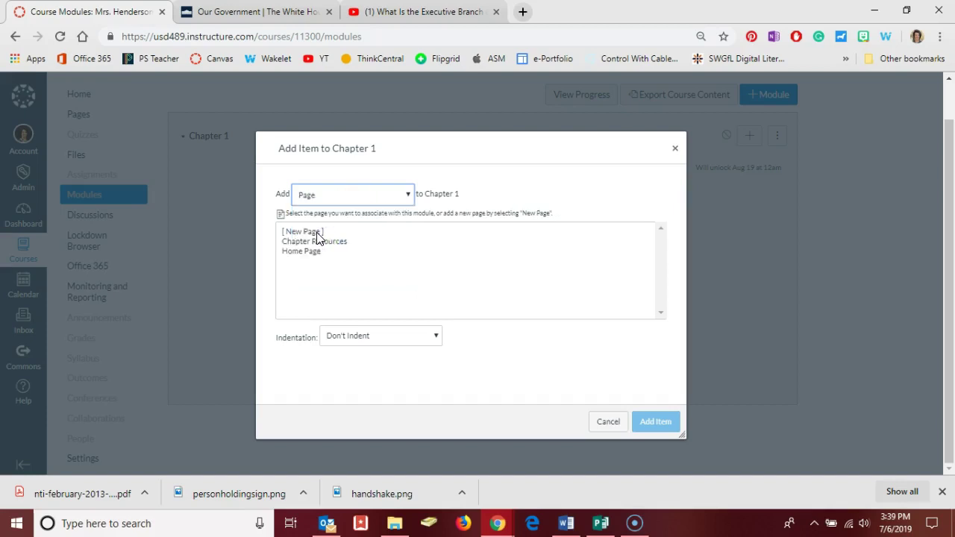
pyautogui.click(317, 233)
pyautogui.click(329, 341)
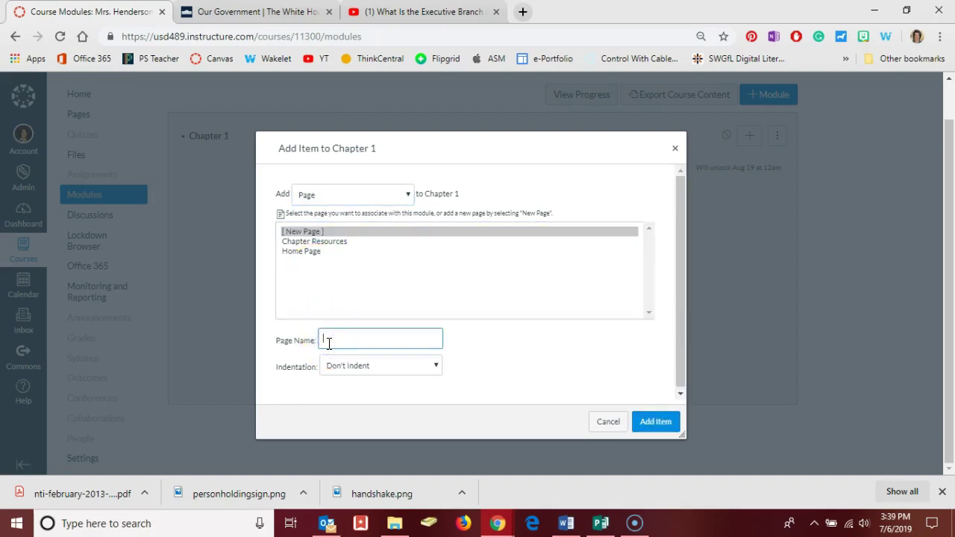
pyautogui.write('Chapter 1 Information')
pyautogui.click(659, 419)
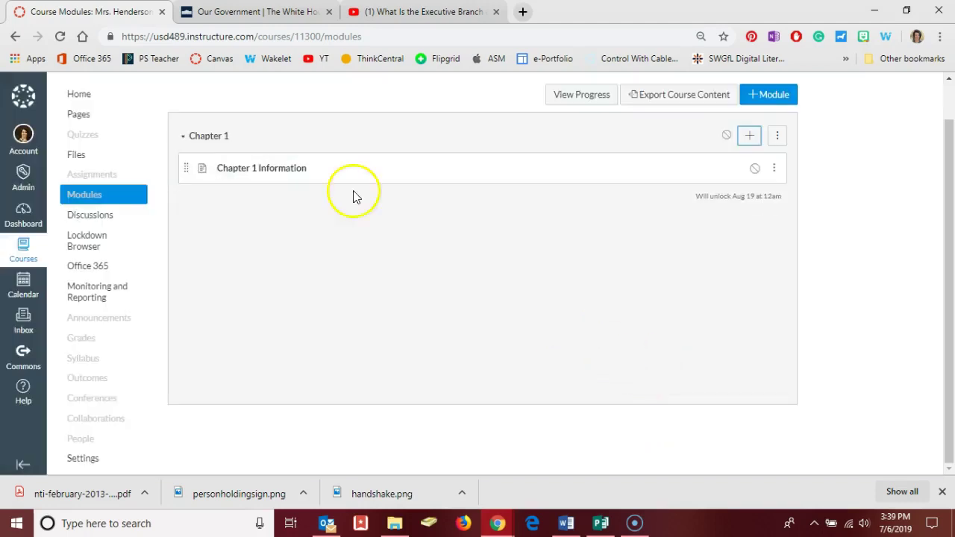
# - View the Chapter 1 Information page and its editor, and return to the course modules
pyautogui.click(280, 172)
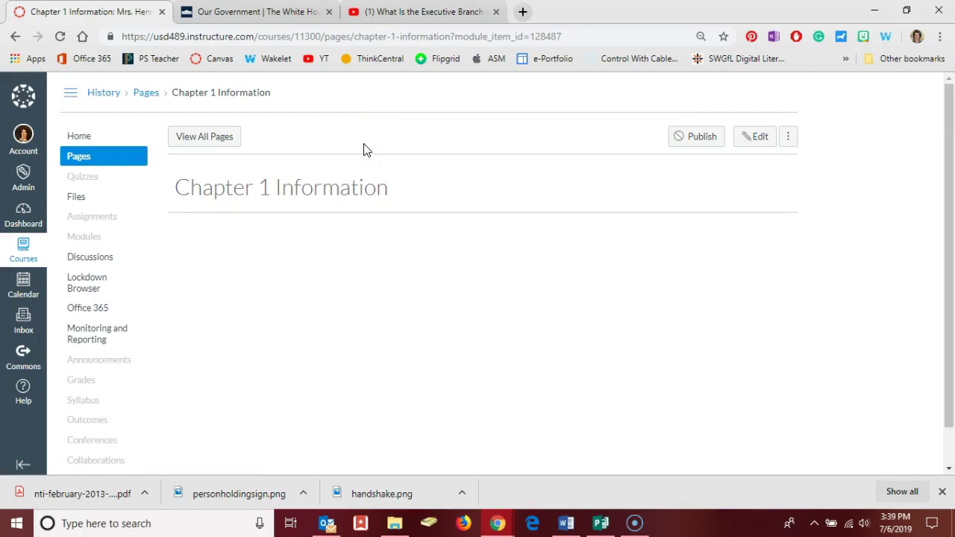
pyautogui.click(754, 140)
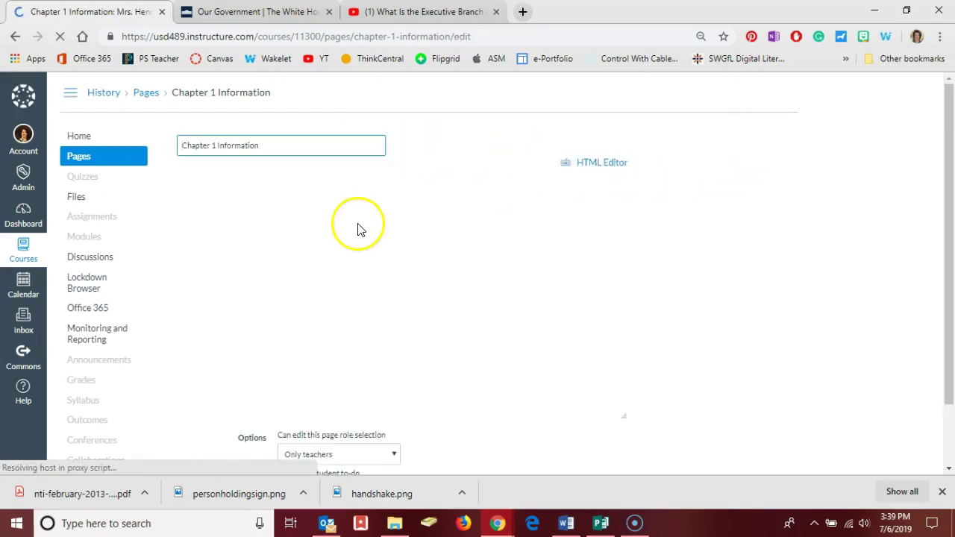
pyautogui.click(339, 240)
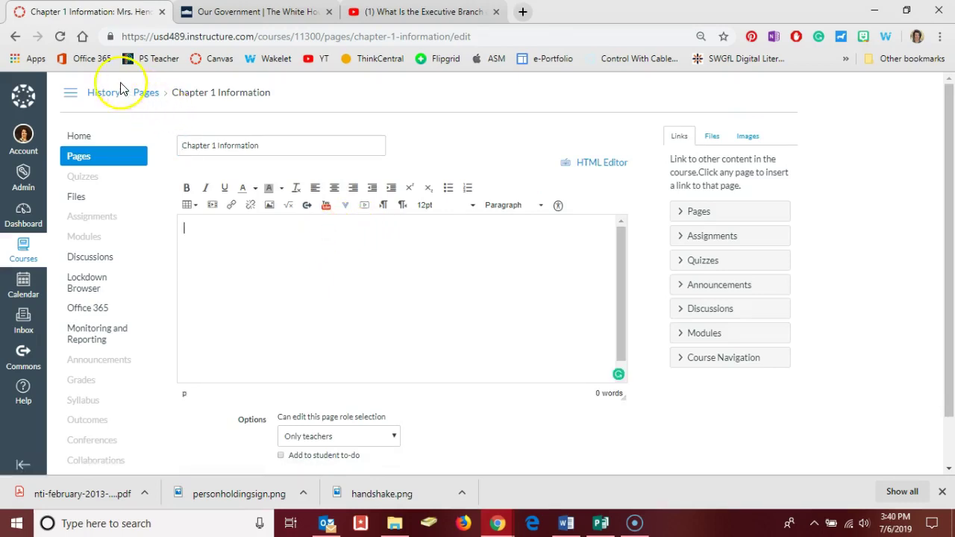
pyautogui.click(14, 38)
pyautogui.click(543, 115)
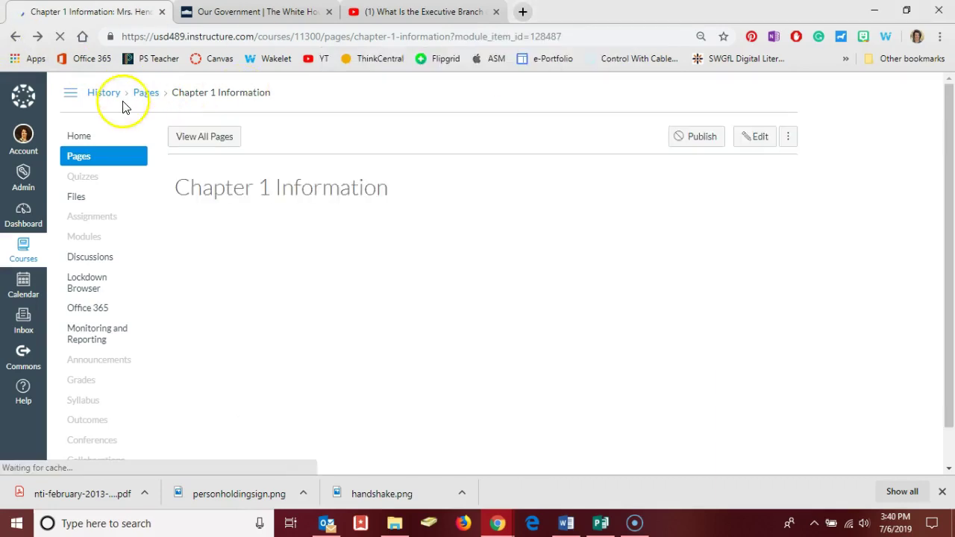
pyautogui.click(15, 36)
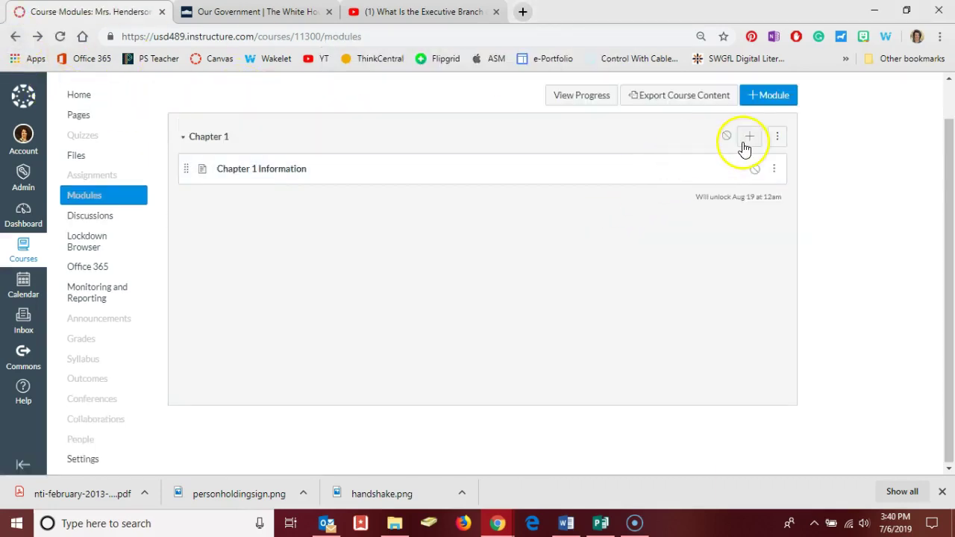
# - Begin a File item for the Chapter 1 module, using the New File option
pyautogui.click(750, 142)
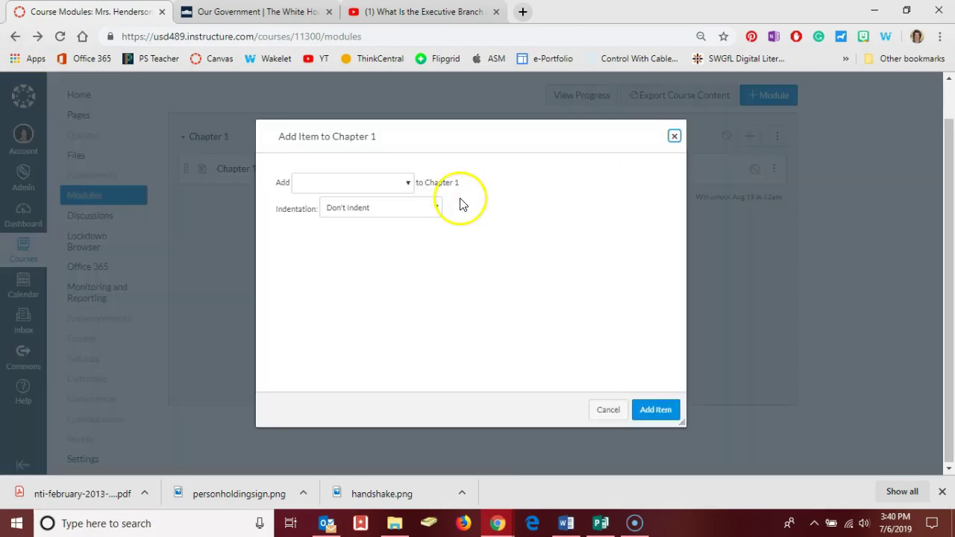
pyautogui.click(373, 186)
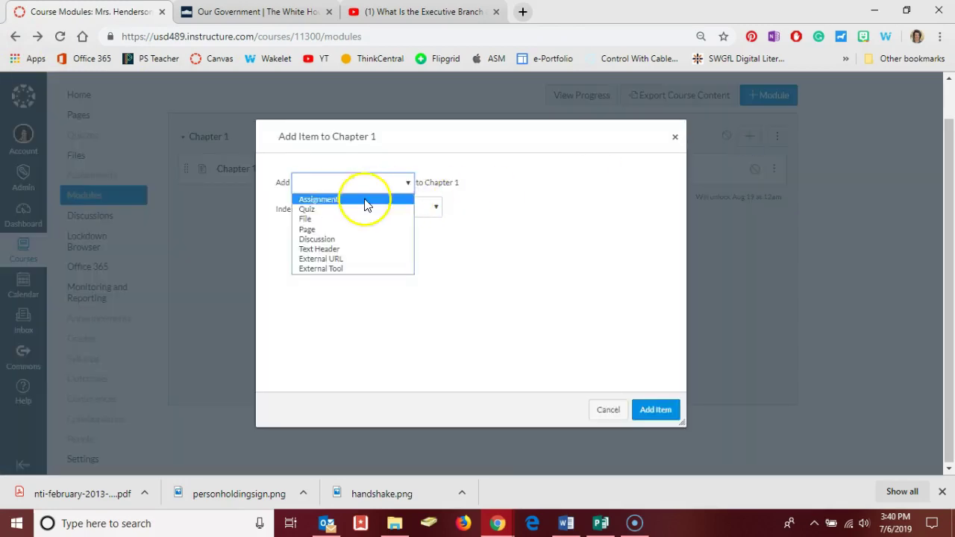
pyautogui.click(353, 221)
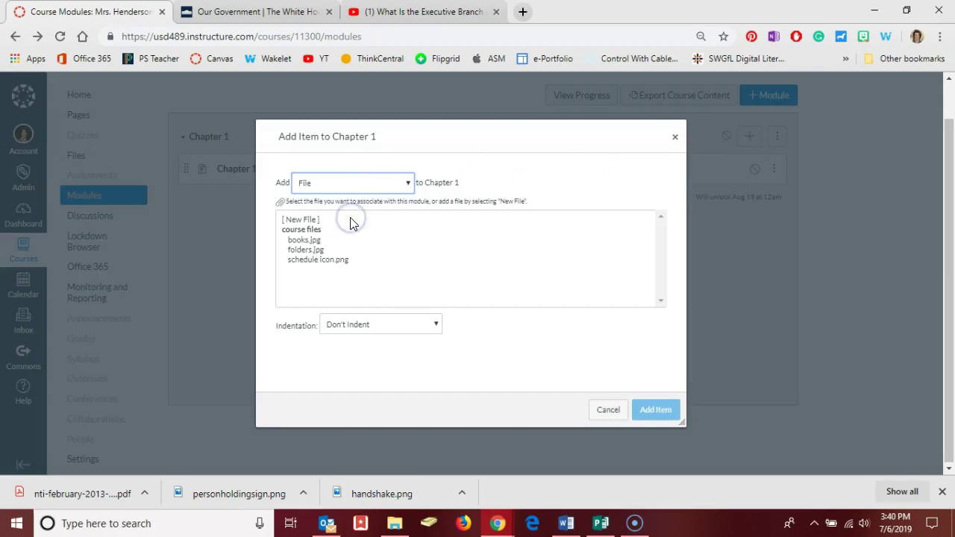
pyautogui.click(309, 221)
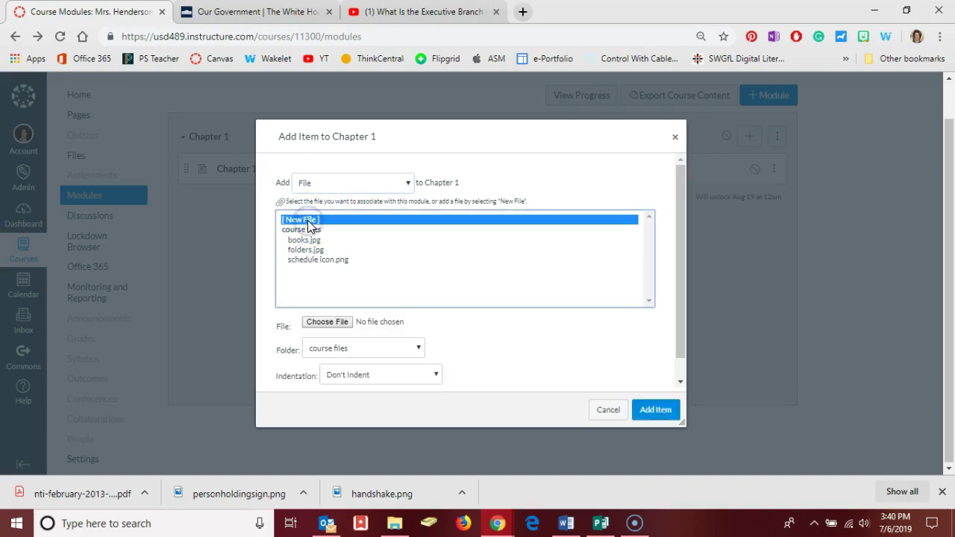
# - Upload Chapter 1 Lesson 1.pptx from Desktop > Stations > Canvas > Introduction into course files and add it to the module
pyautogui.click(325, 325)
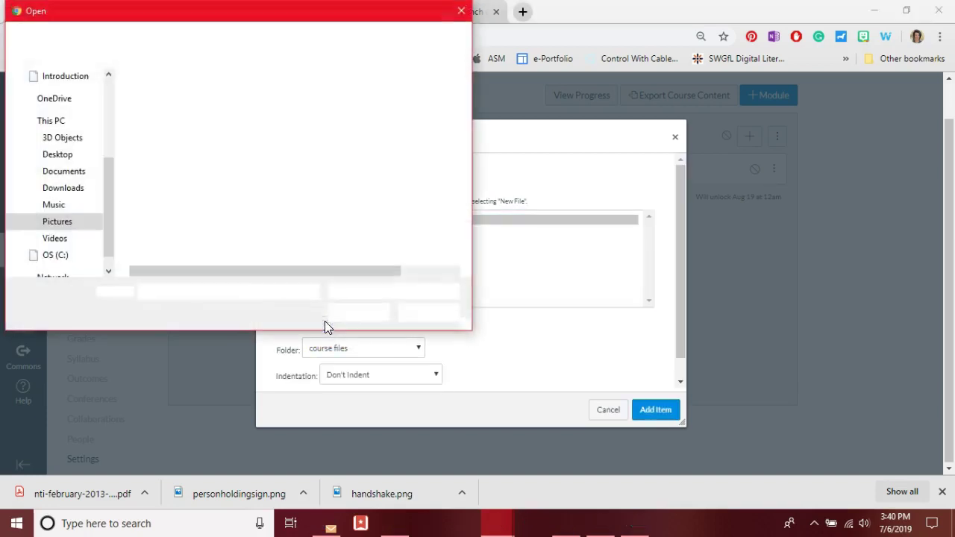
pyautogui.click(60, 154)
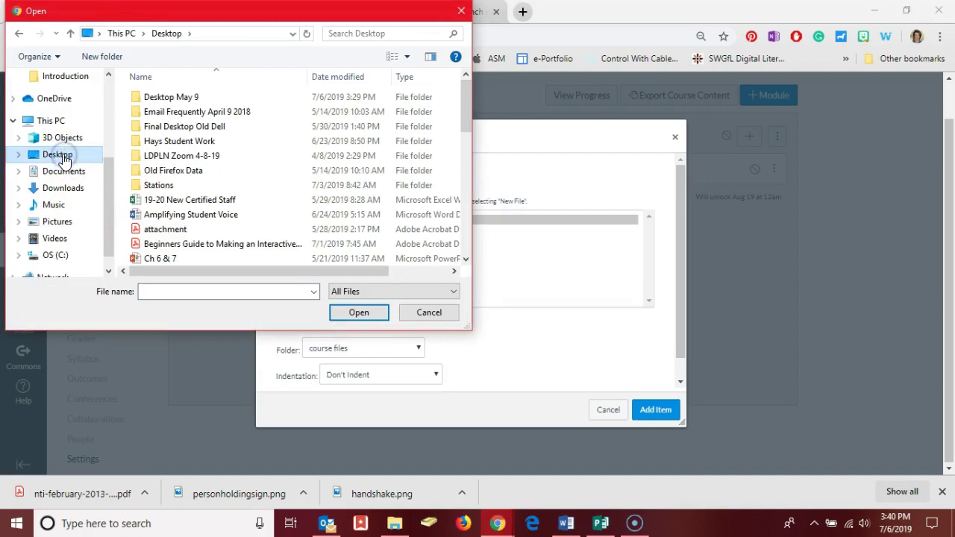
pyautogui.click(147, 188)
pyautogui.doubleClick(147, 188)
pyautogui.doubleClick(154, 97)
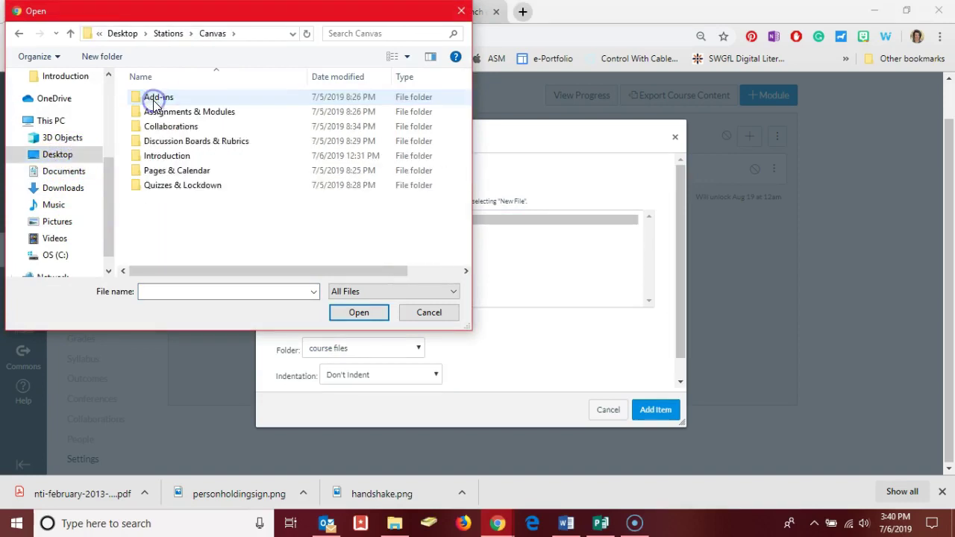
pyautogui.doubleClick(156, 155)
pyautogui.click(161, 102)
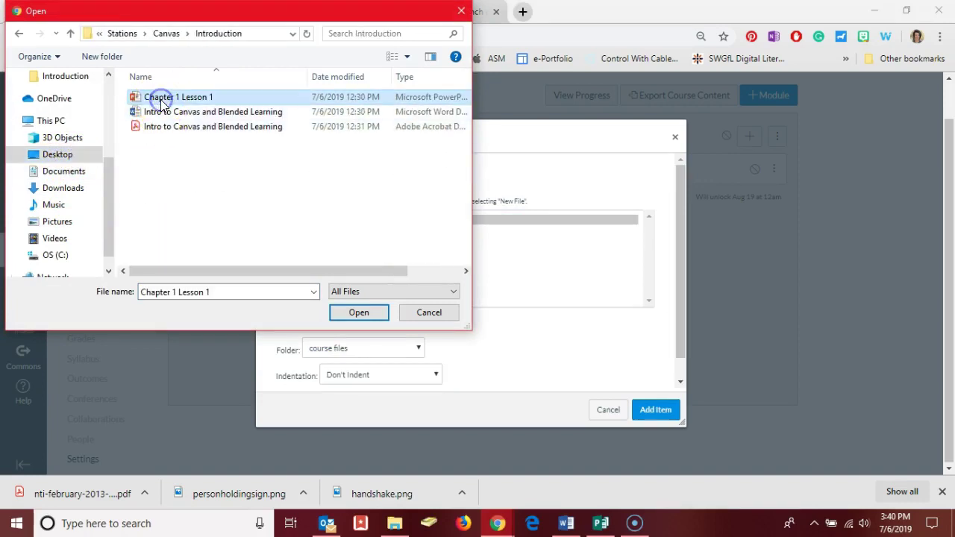
pyautogui.click(351, 315)
pyautogui.scroll(-1, 355, 312)
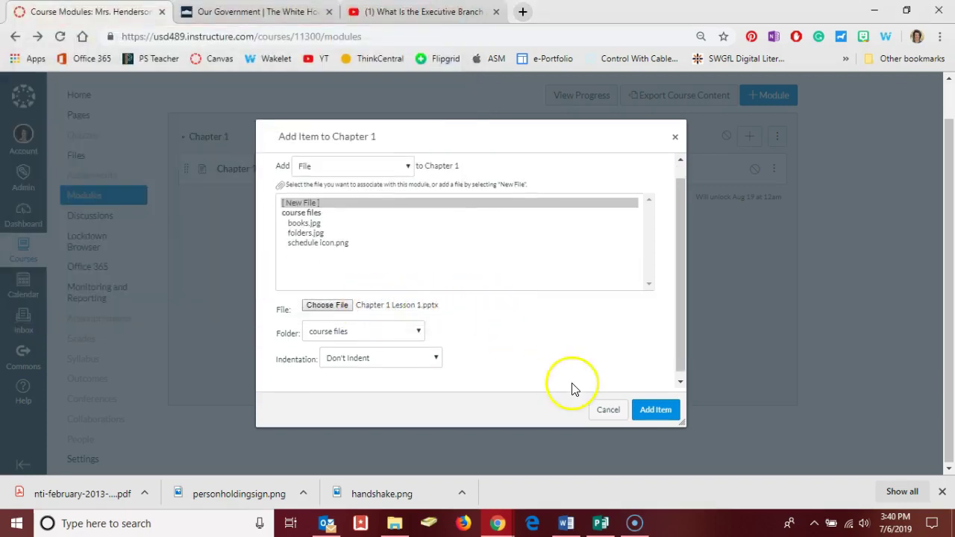
pyautogui.click(655, 411)
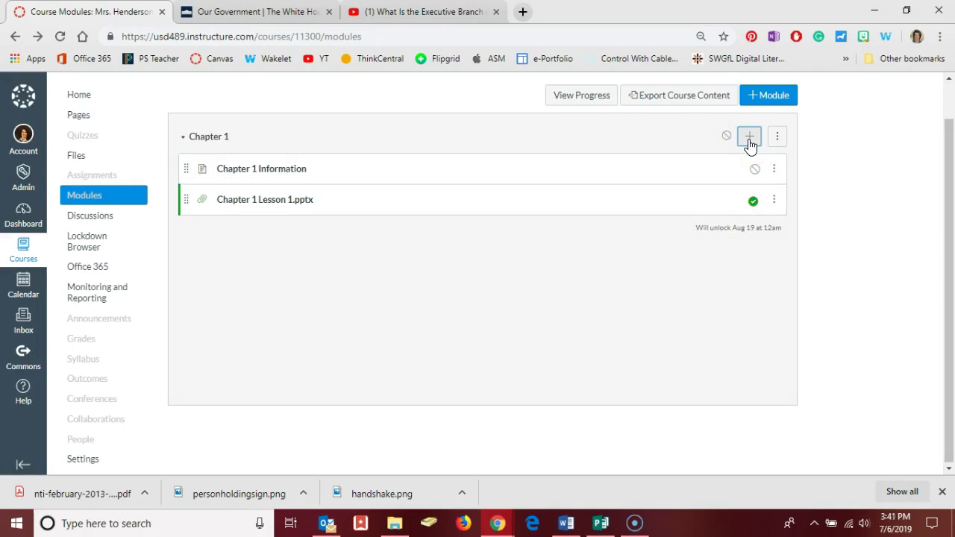
# - Begin an External Tool item for the Chapter 1 module and open the YouTube tool to link a resource
pyautogui.click(750, 138)
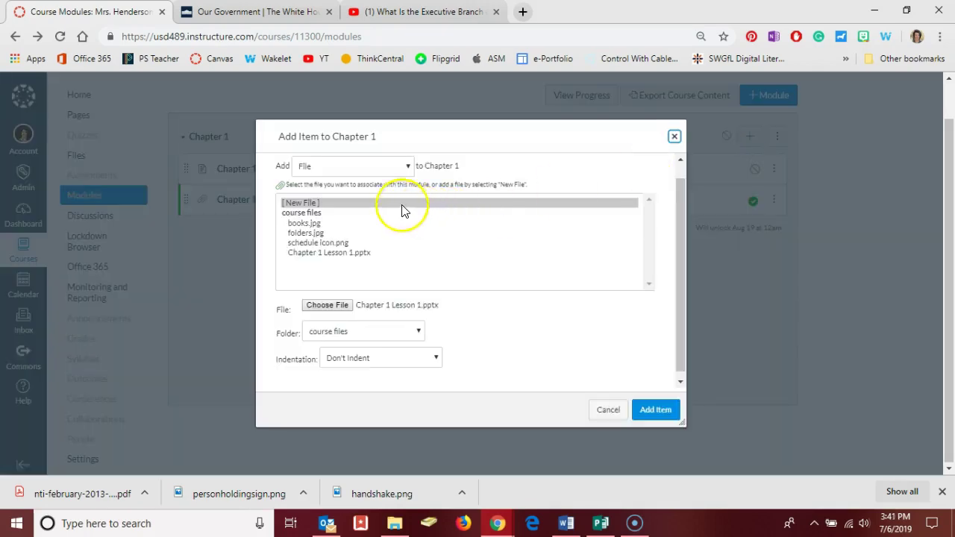
pyautogui.click(382, 167)
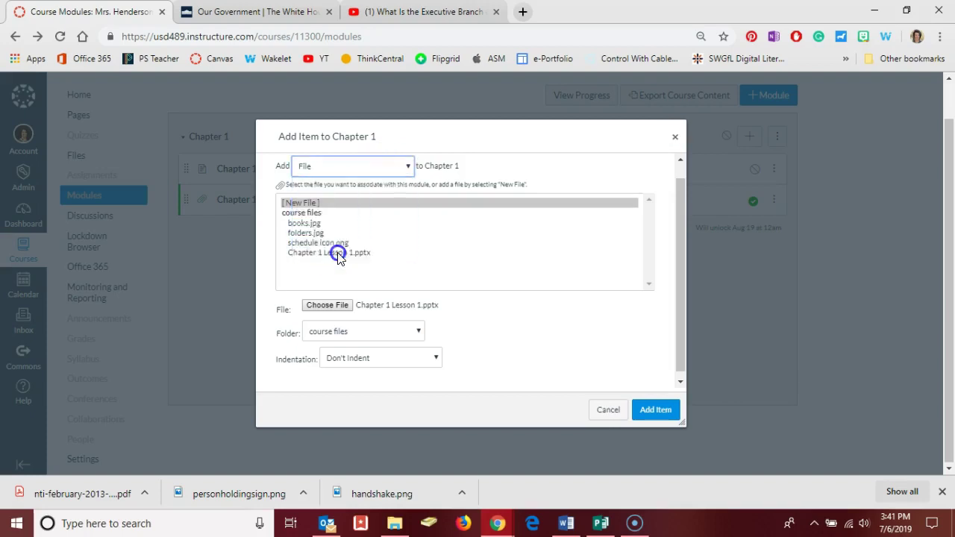
pyautogui.click(335, 252)
pyautogui.scroll(-3, 375, 299)
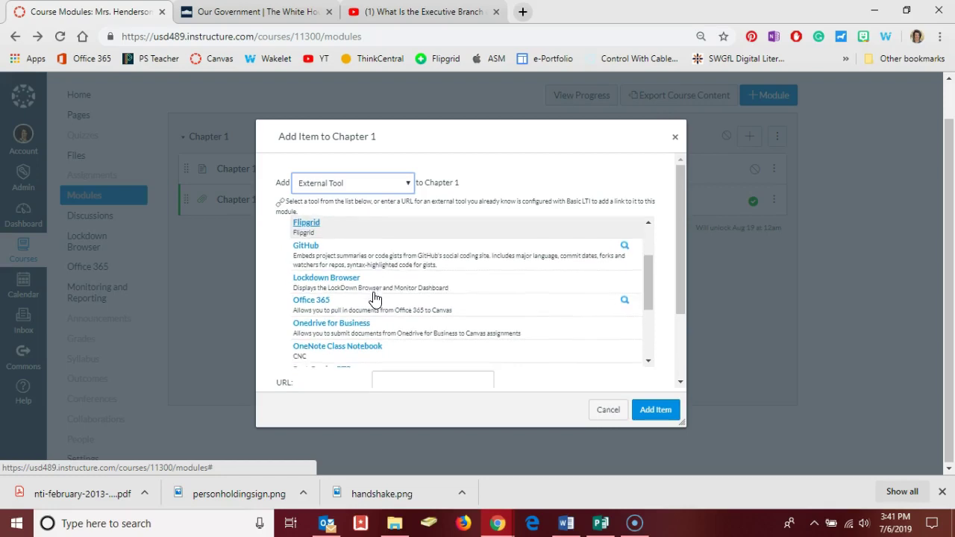
pyautogui.scroll(-1, 375, 298)
pyautogui.click(313, 337)
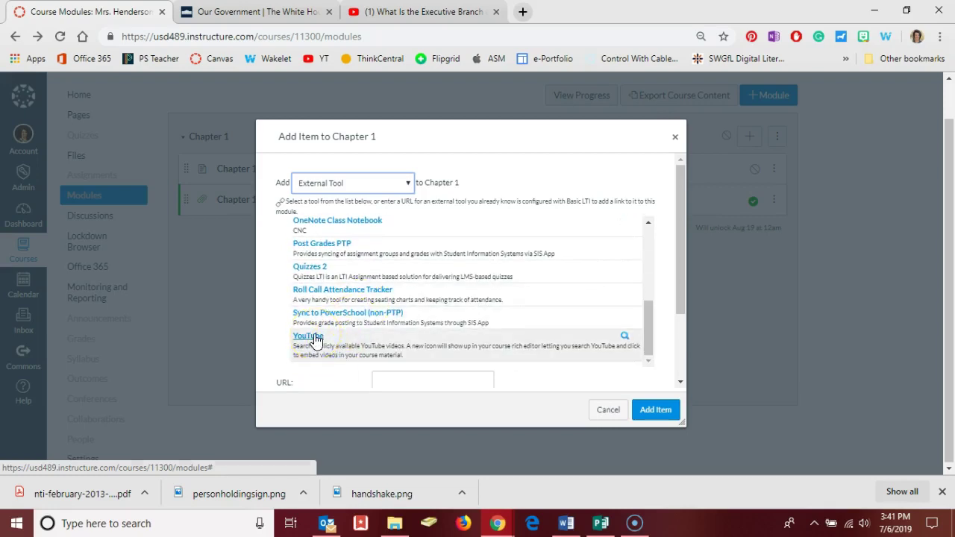
pyautogui.click(315, 337)
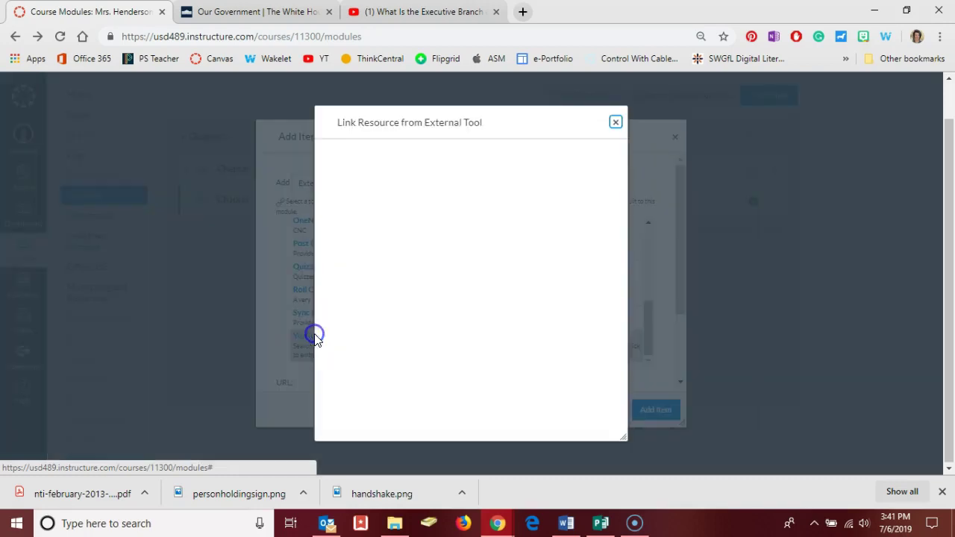
# - Copy the web address of the YouTube video "What Is the Executive Branch of the U.S. Government?" and return to the course modules
pyautogui.click(425, 13)
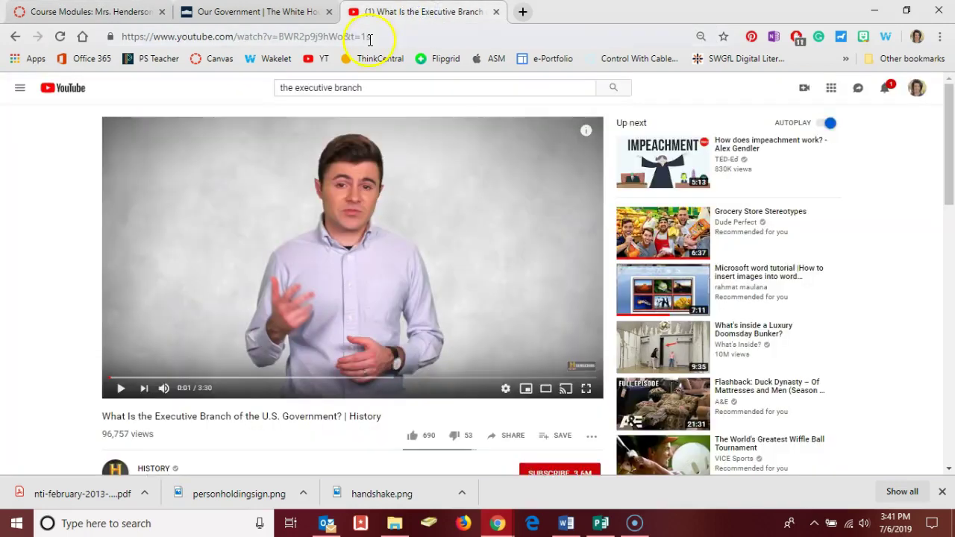
pyautogui.click(370, 38)
pyautogui.hotkey('ctrl', 'c')
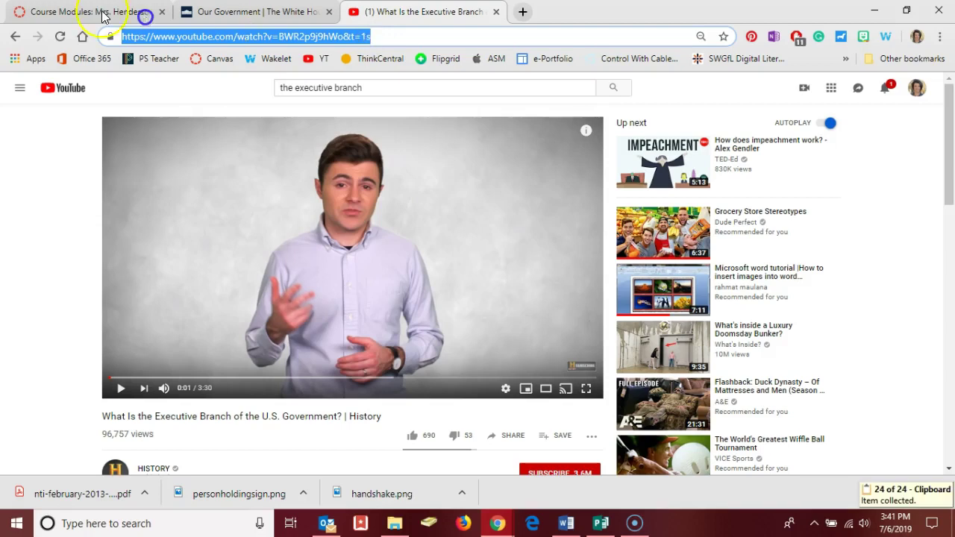
pyautogui.click(126, 13)
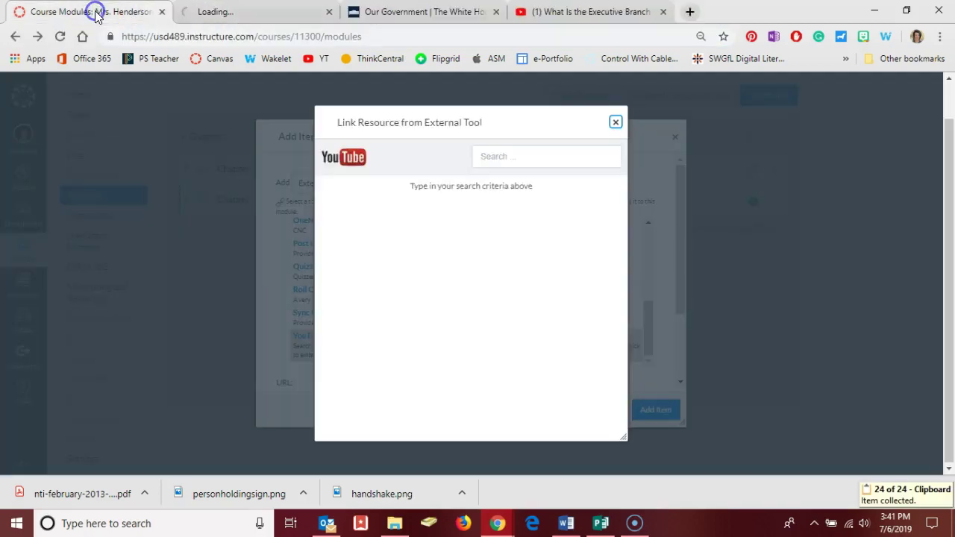
# - Search the YouTube tool with the copied address, embed the History executive branch video, and add it to the Chapter 1 module
pyautogui.click(501, 160)
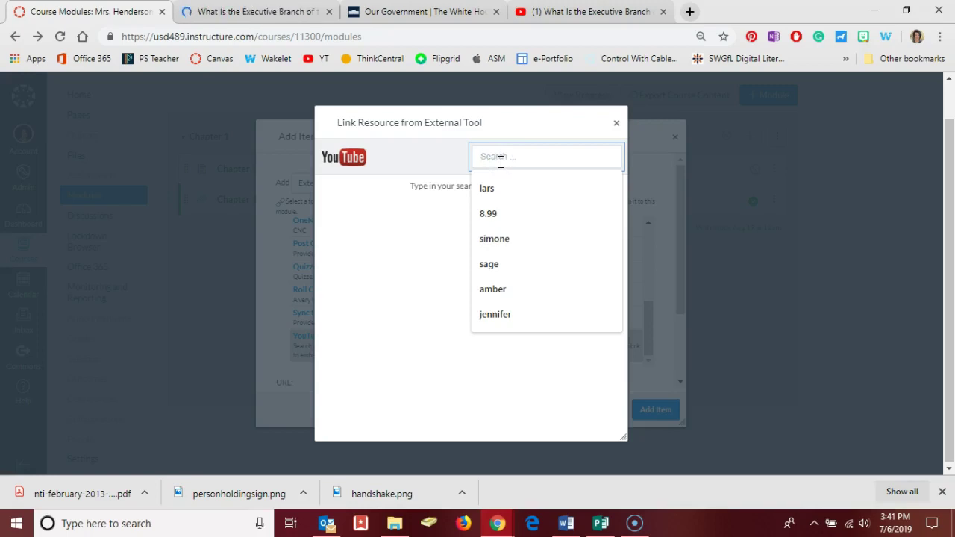
pyautogui.hotkey('ctrl', 'v')
pyautogui.click(394, 260)
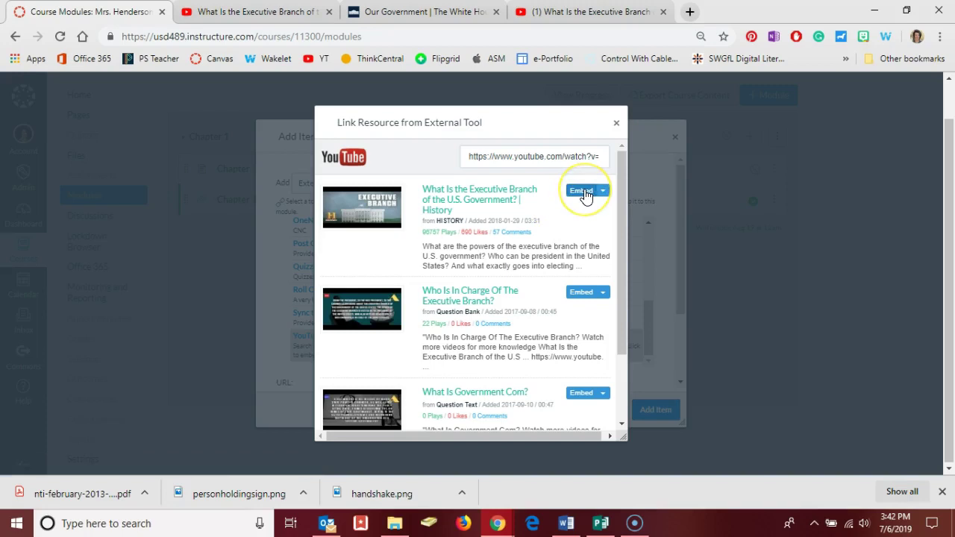
pyautogui.click(584, 194)
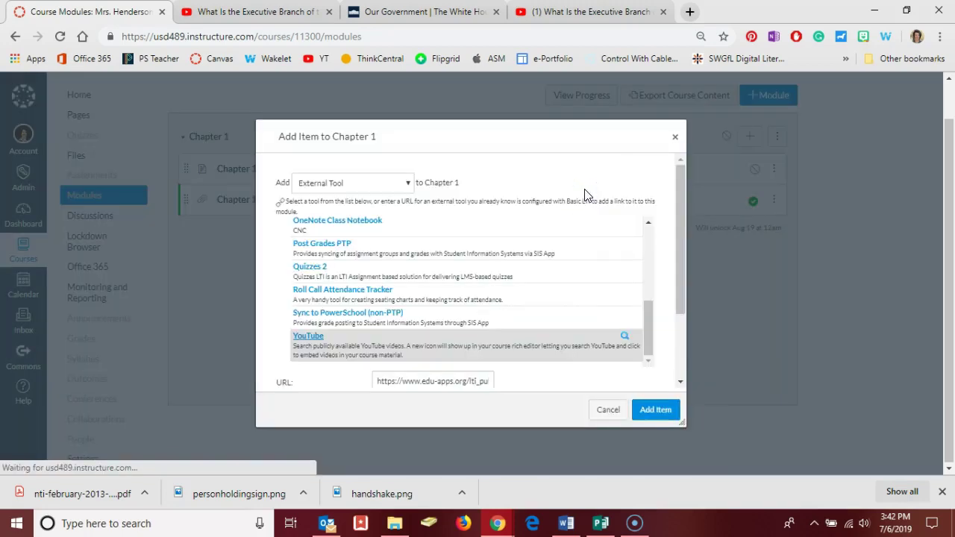
pyautogui.click(649, 412)
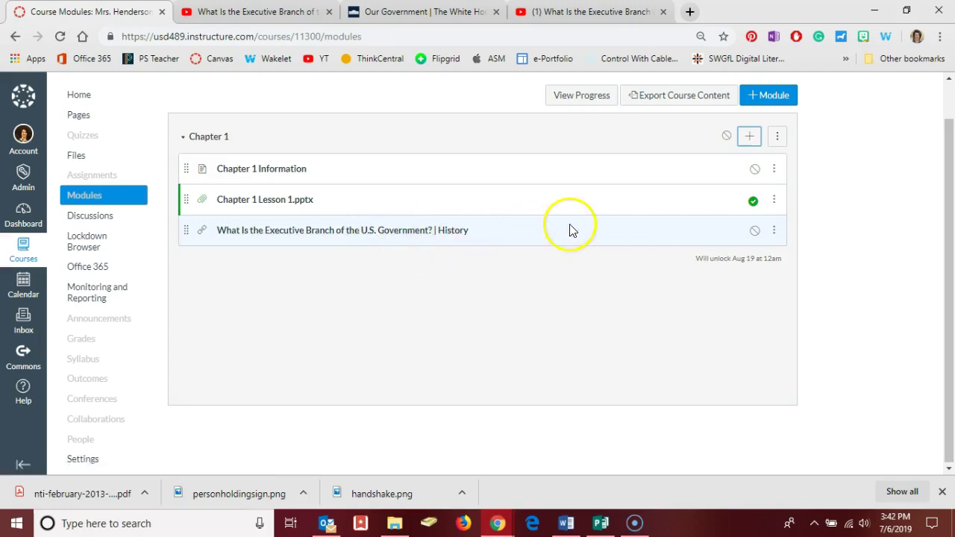
# - Add a new quiz named Lesson 1 Quiz to the Chapter 1 module
pyautogui.click(749, 138)
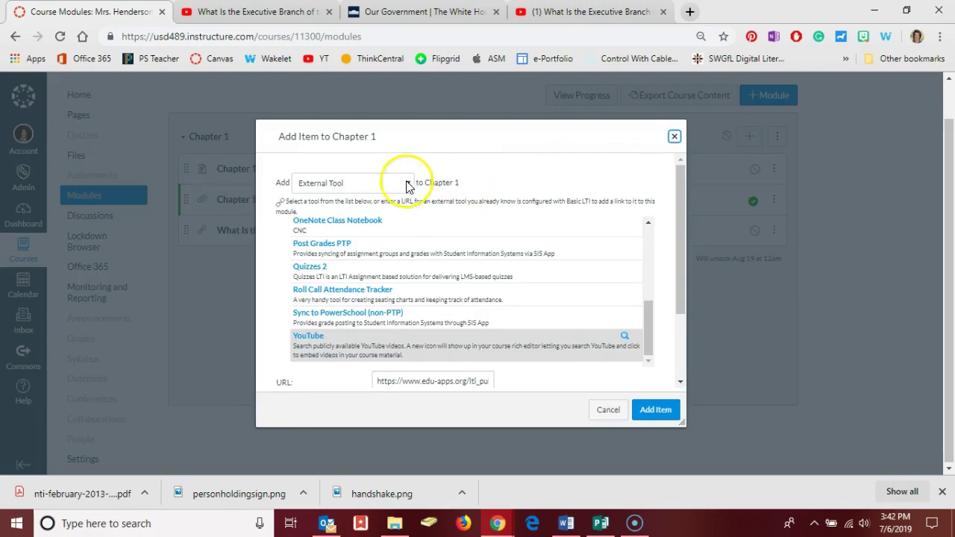
pyautogui.click(384, 182)
pyautogui.click(345, 209)
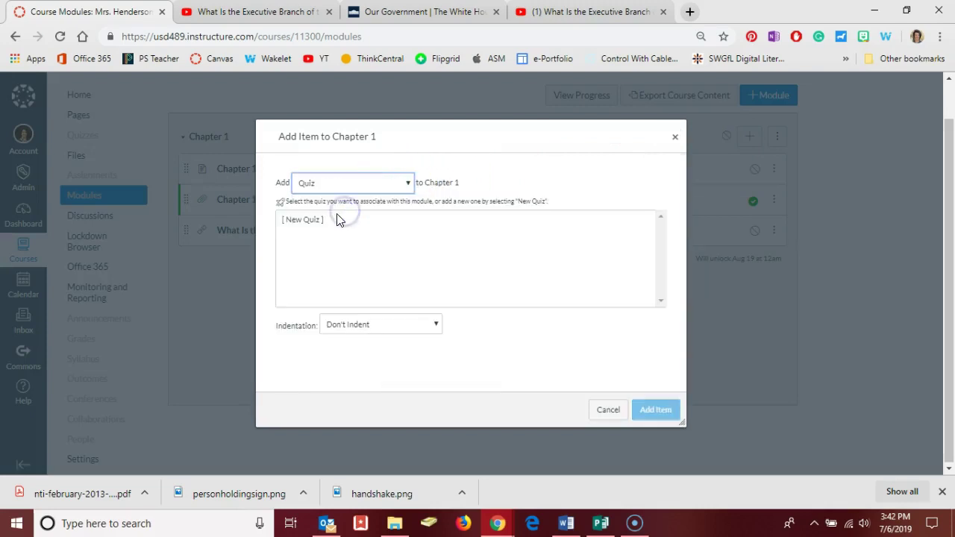
pyautogui.click(318, 221)
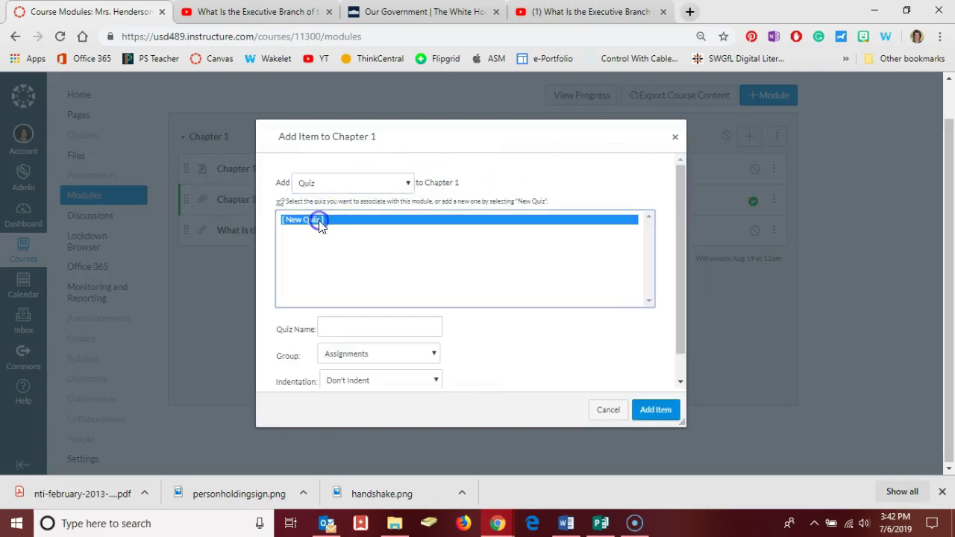
pyautogui.click(338, 328)
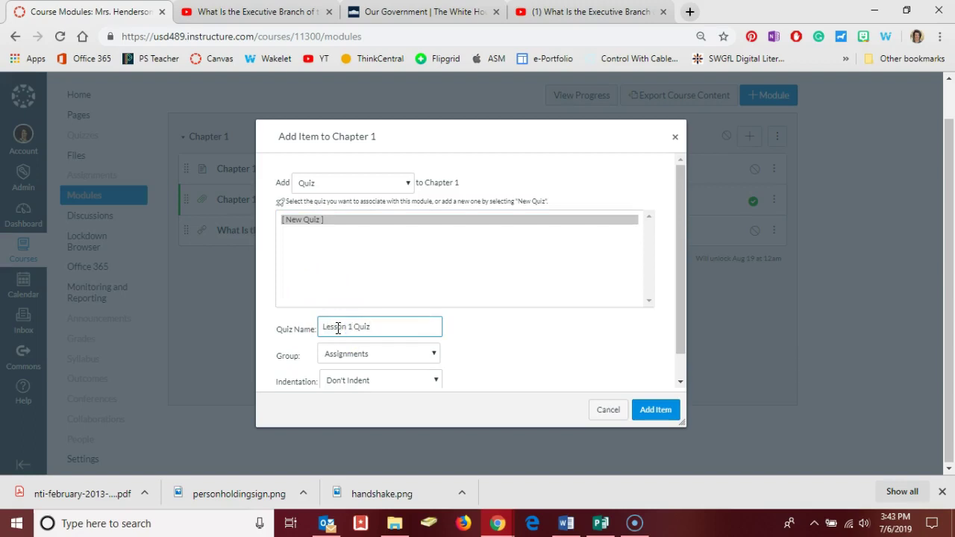
pyautogui.click(654, 410)
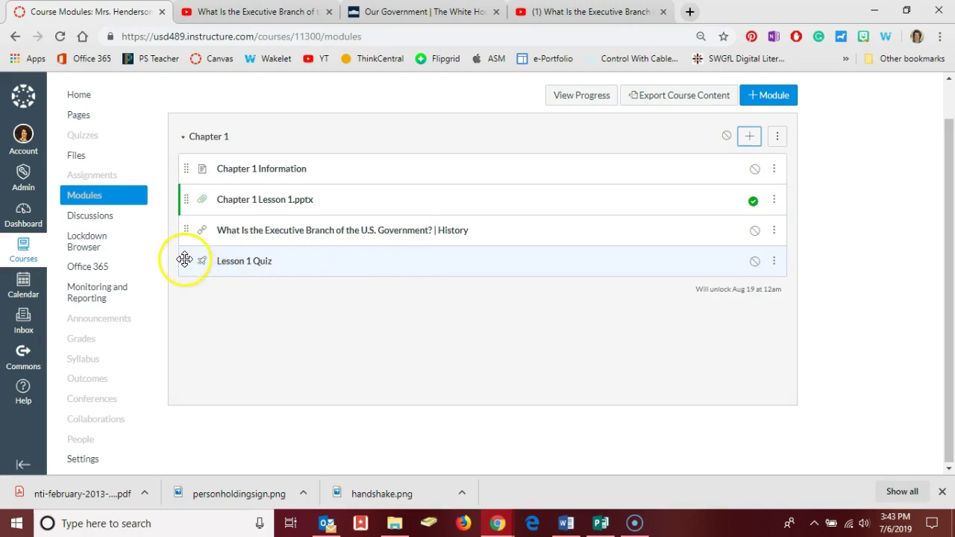
# - Reorder Chapter 1 so Lesson 1 Quiz sits directly below Chapter 1 Information, and publish the whole module
pyautogui.moveTo(184, 259); pyautogui.dragTo(181, 221)
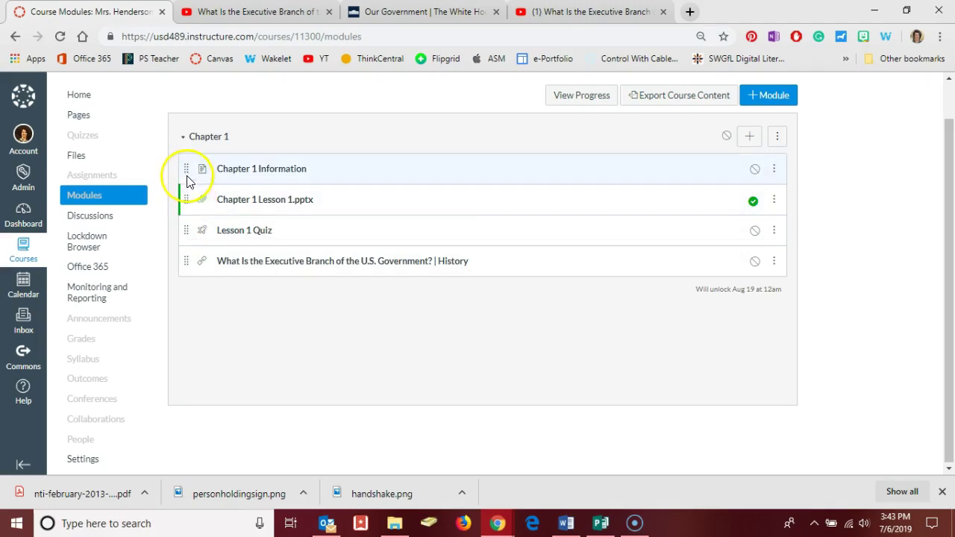
pyautogui.moveTo(182, 197); pyautogui.dragTo(187, 229)
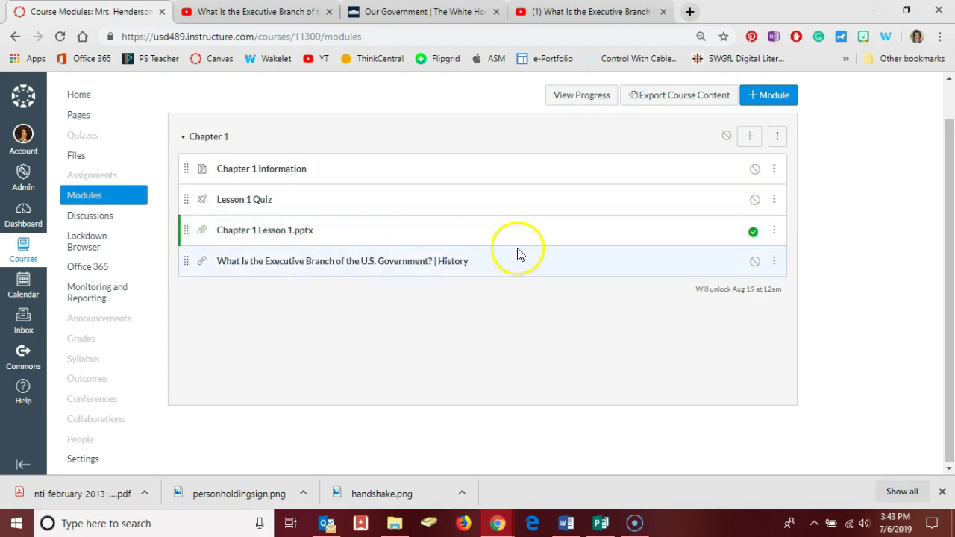
pyautogui.click(726, 138)
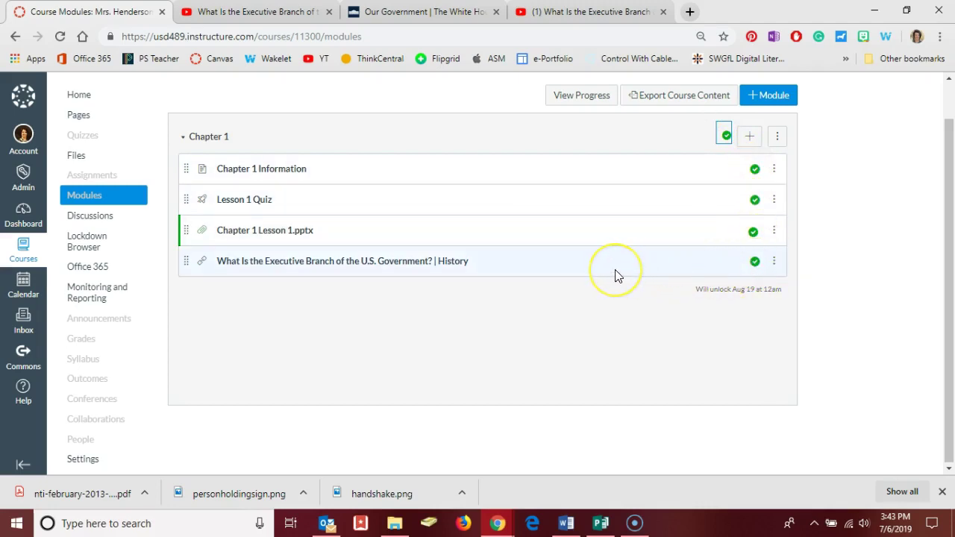
pyautogui.click(616, 299)
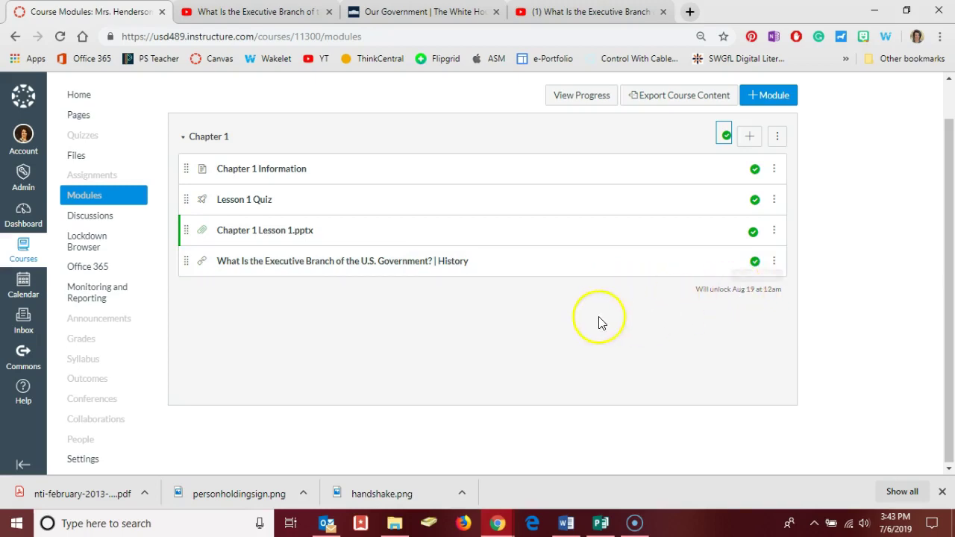
# - Create a module named Chapter 2 and move the executive branch video from Chapter 1 into it
pyautogui.click(753, 101)
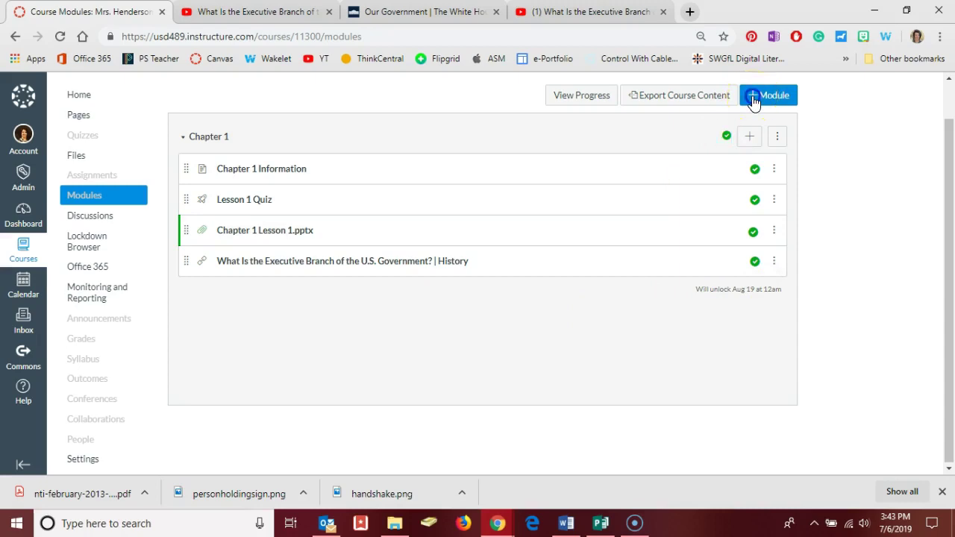
pyautogui.click(753, 101)
pyautogui.click(438, 222)
pyautogui.write('Chapter 2')
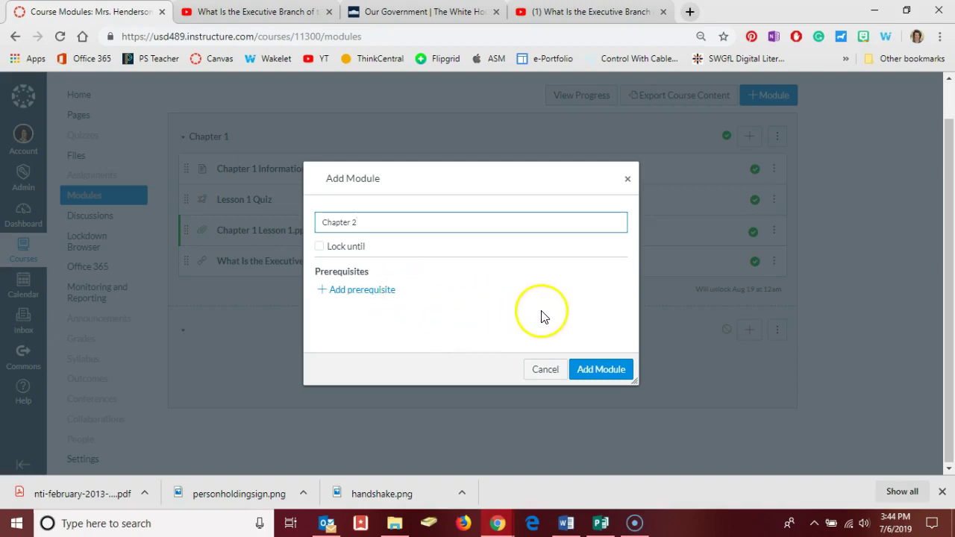
pyautogui.click(585, 371)
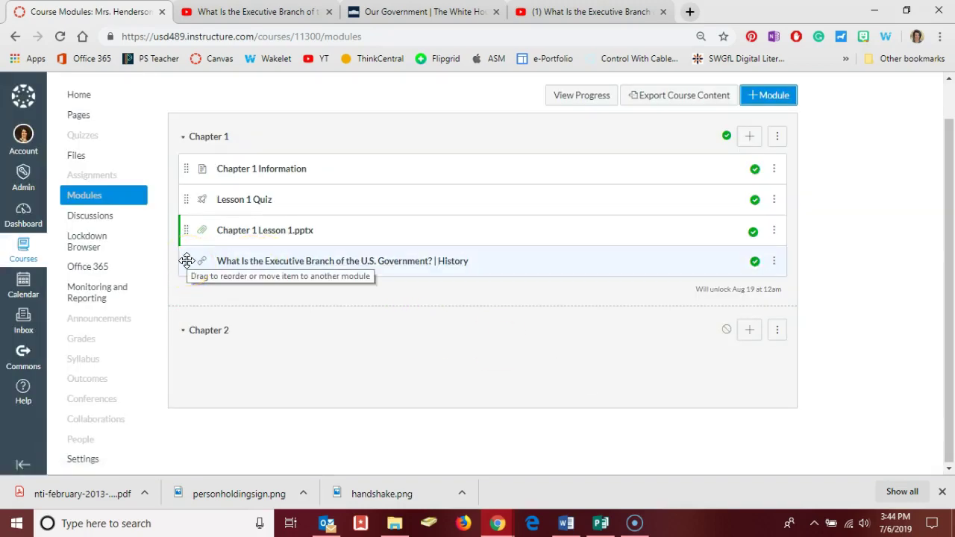
pyautogui.moveTo(187, 261); pyautogui.dragTo(184, 331)
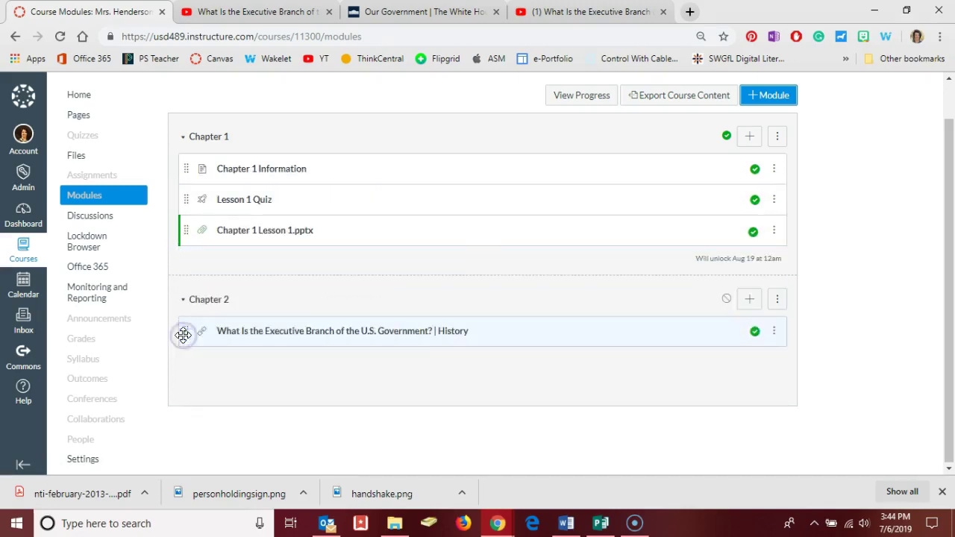
pyautogui.click(252, 365)
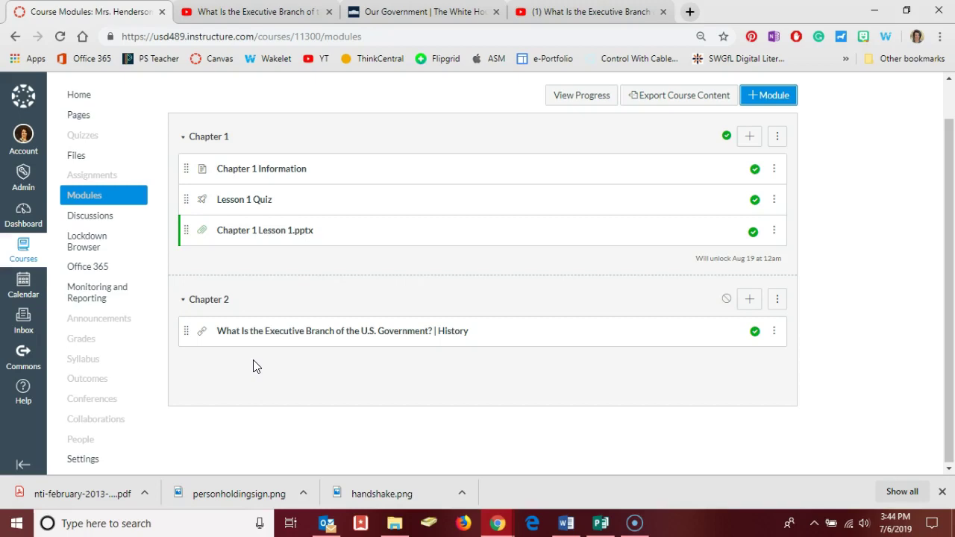
pyautogui.click(260, 377)
pyautogui.click(270, 390)
pyautogui.click(257, 389)
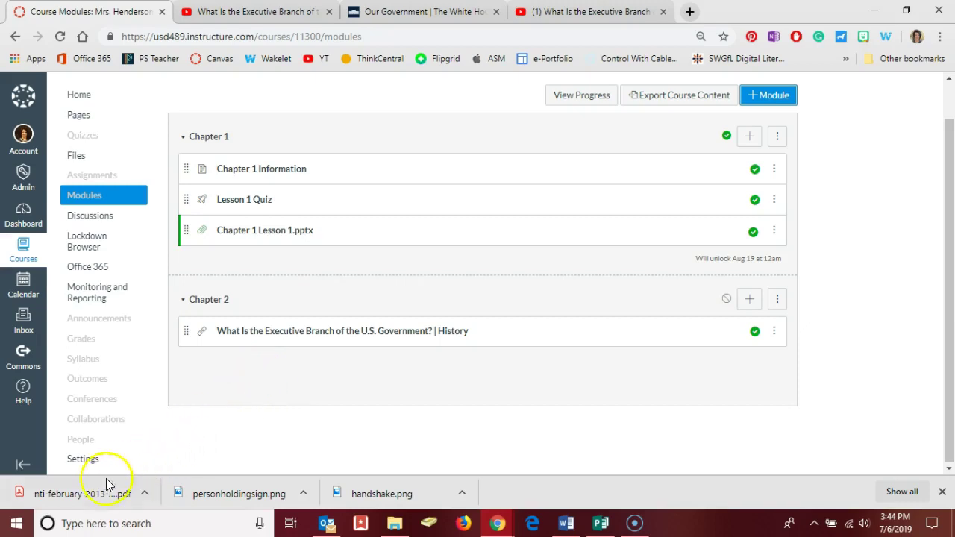